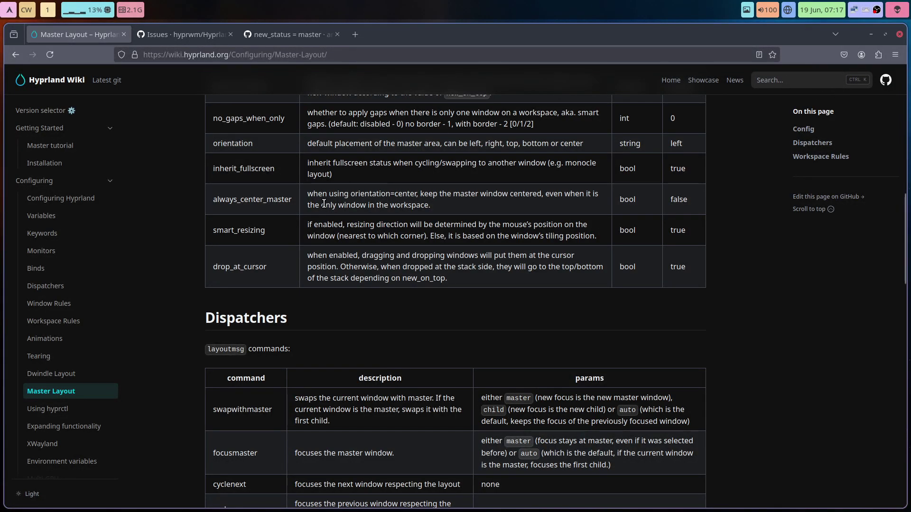
# Run the iso info command in a terminal beside the browser, then close it
pyautogui.press('super+Return')
pyautogui.write('i')
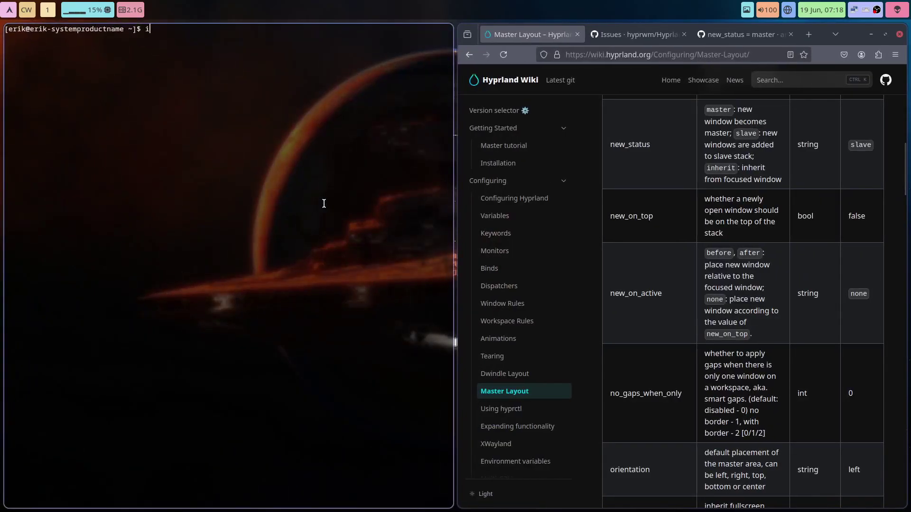
pyautogui.write('so')
pyautogui.press('Return')
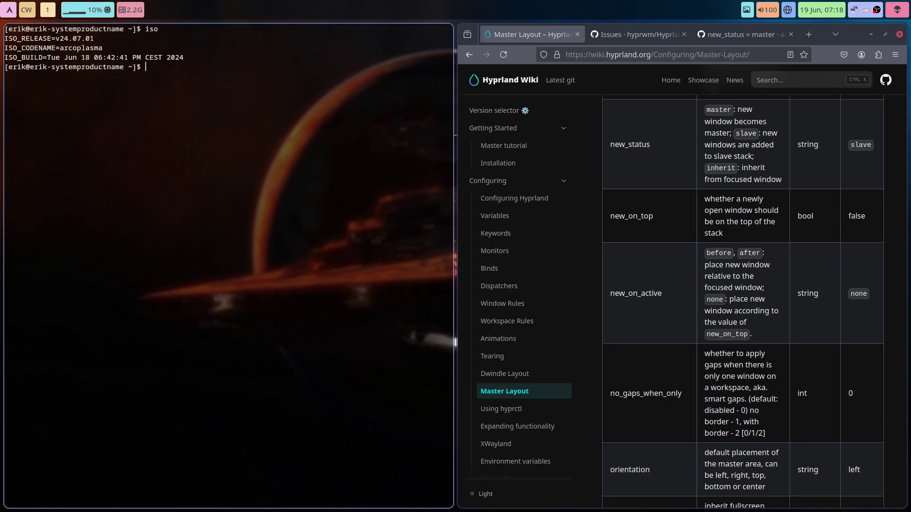
pyautogui.press('super+q')
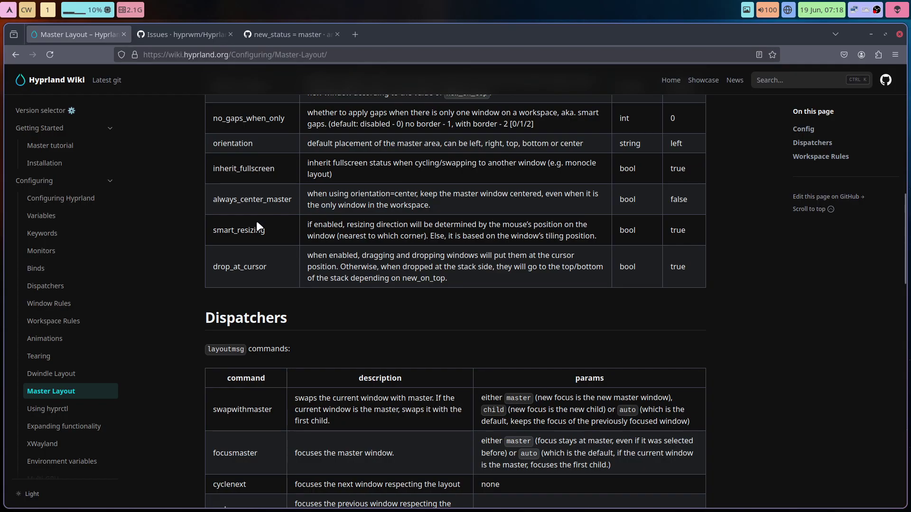
pyautogui.scroll(5, 257, 222)
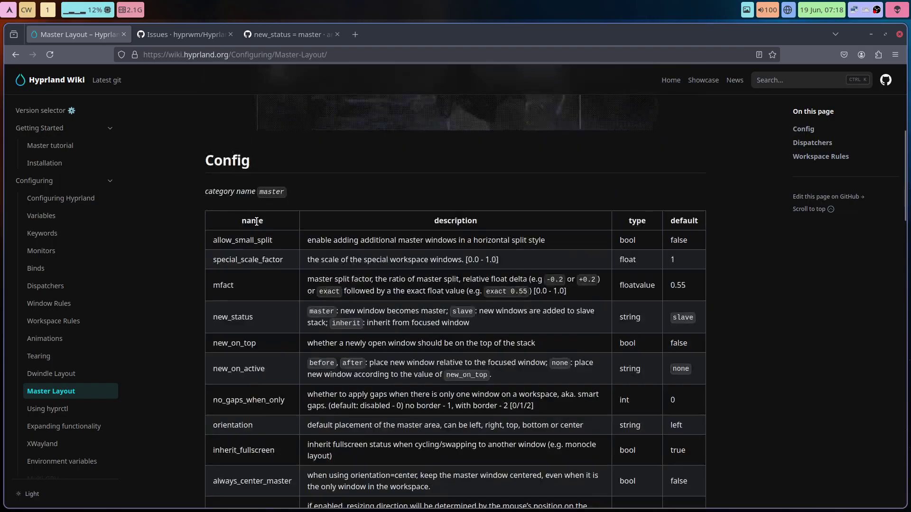
pyautogui.scroll(-2, 255, 222)
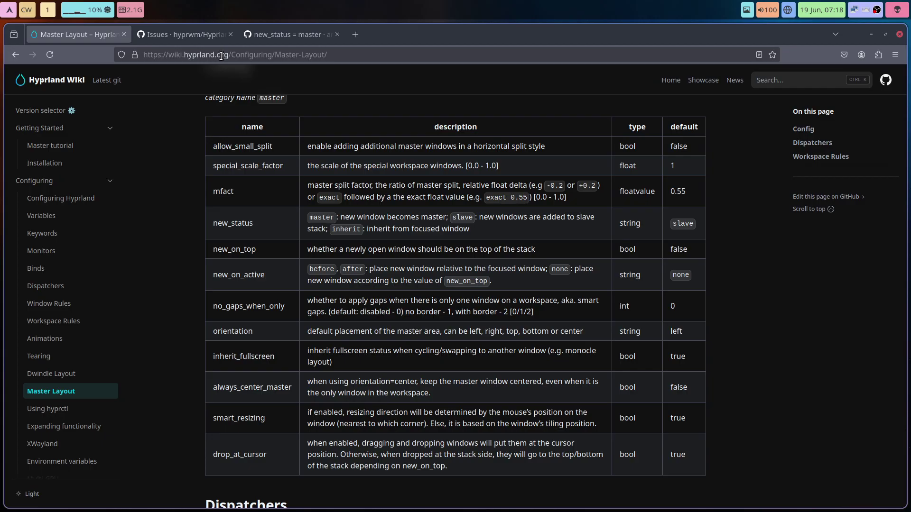
# Switch from the closed-issues search to the commit diff introducing new_status = master
pyautogui.click(179, 33)
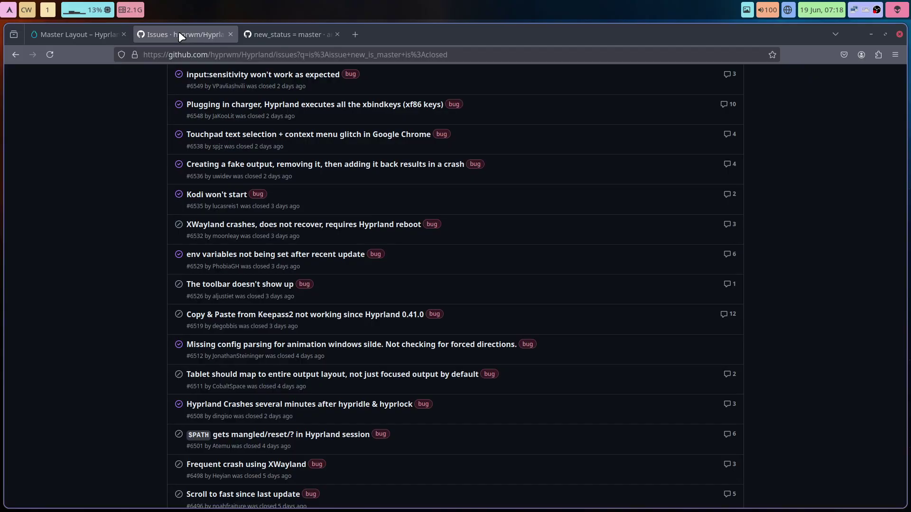
pyautogui.scroll(5, 278, 178)
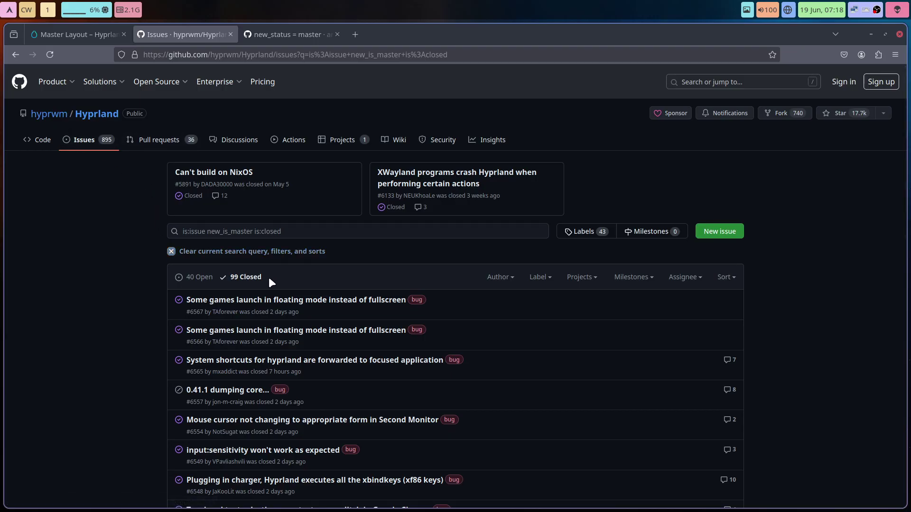
pyautogui.click(282, 34)
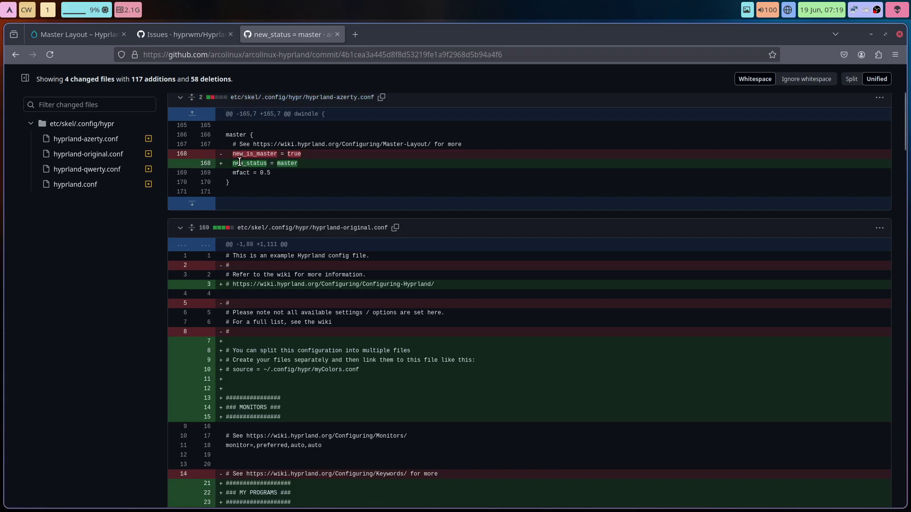
# Return to the Master Layout wiki table and highlight the new_status option name
pyautogui.click(76, 34)
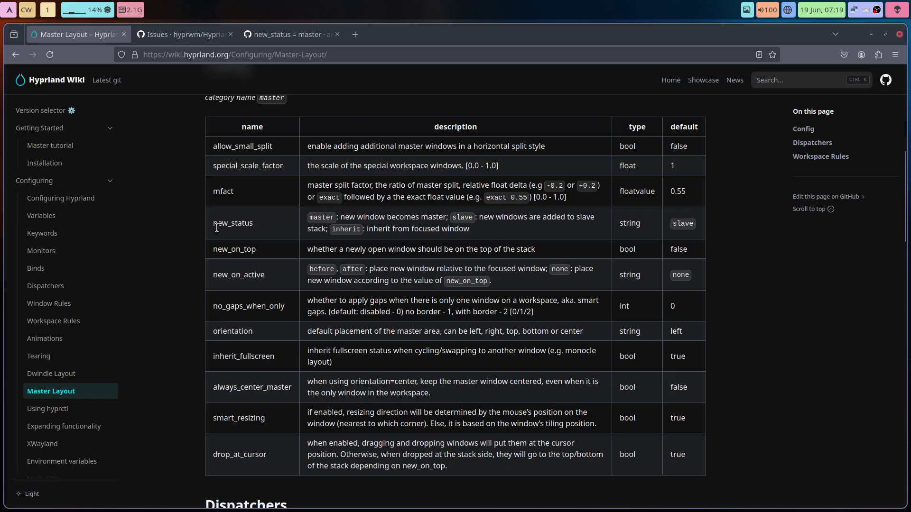
pyautogui.moveTo(213, 223); pyautogui.dragTo(234, 223)
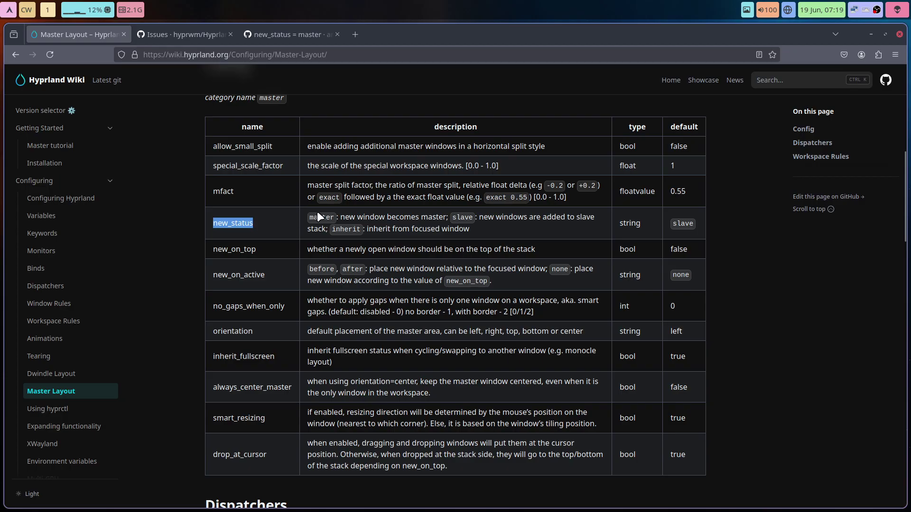
# Run the iso info command in a terminal beside the browser, then close it
pyautogui.press('super+Return')
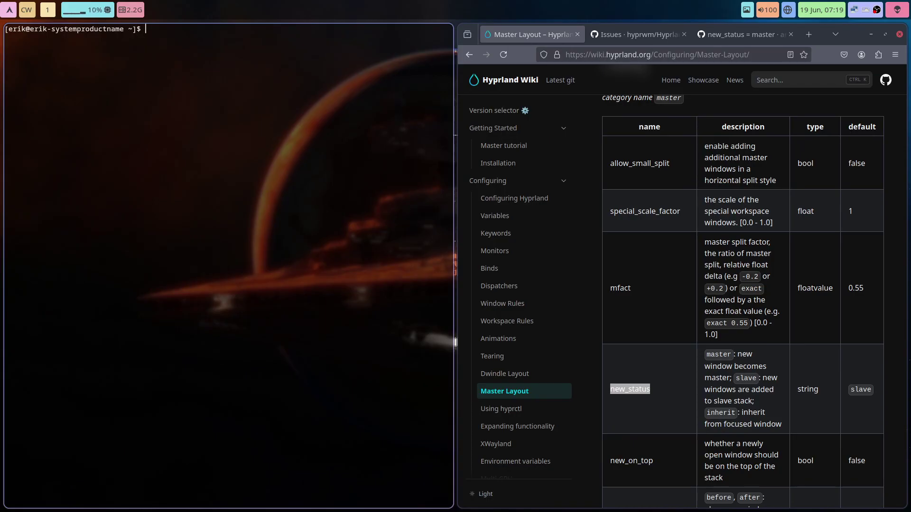
pyautogui.write('iso')
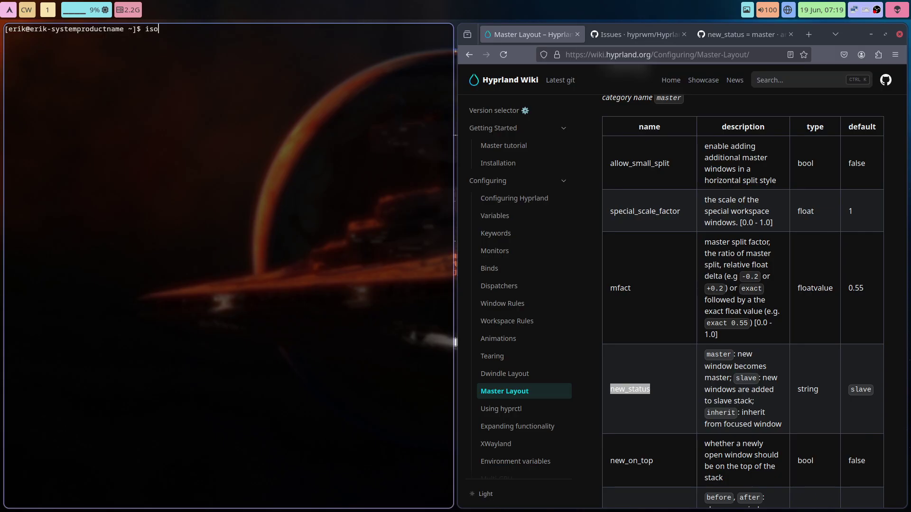
pyautogui.press('Return')
pyautogui.press('super+q')
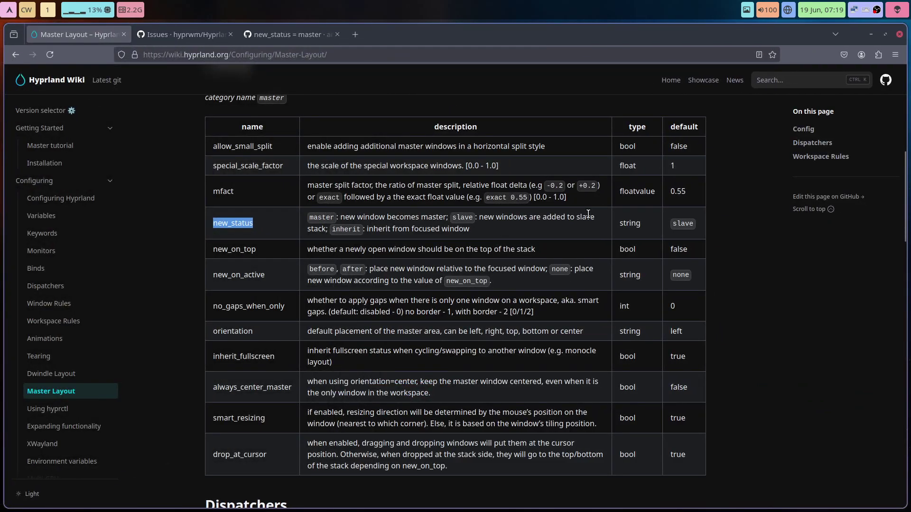
# Highlight slave as the new_status default, then switch to the commit diff
pyautogui.doubleClick(680, 223)
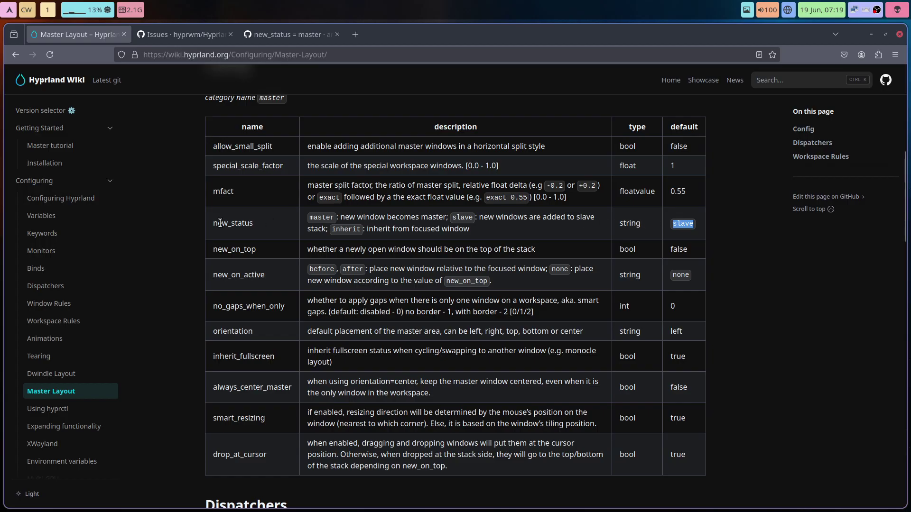
pyautogui.click(269, 42)
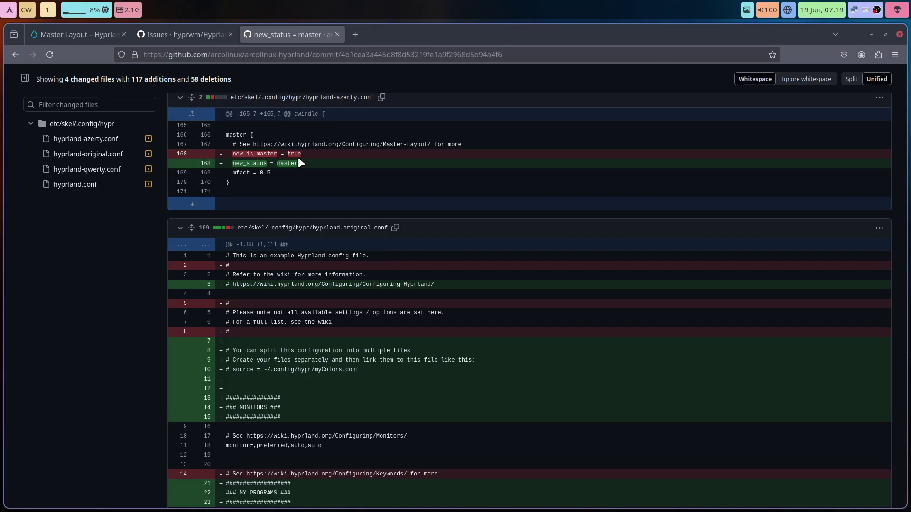
# Highlight the added line new_status = master on line 168 of hyprland-azerty.conf
pyautogui.moveTo(298, 163); pyautogui.dragTo(227, 163)
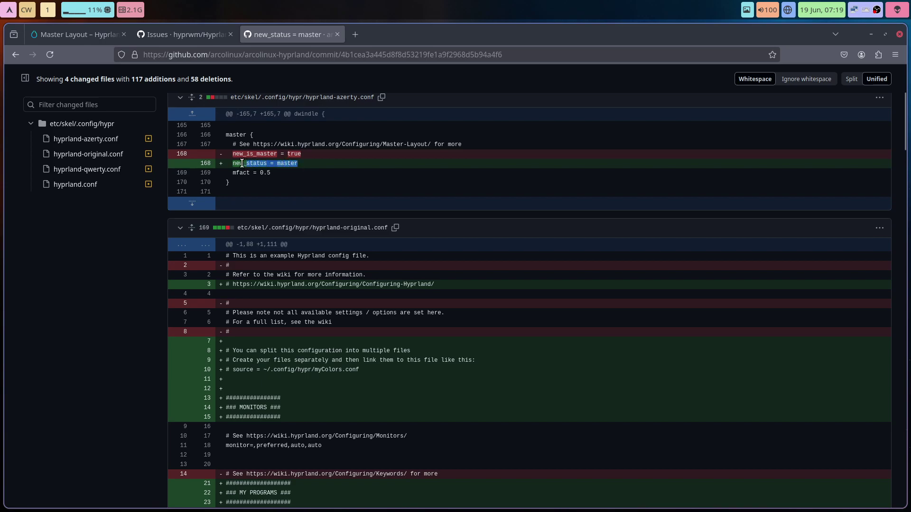